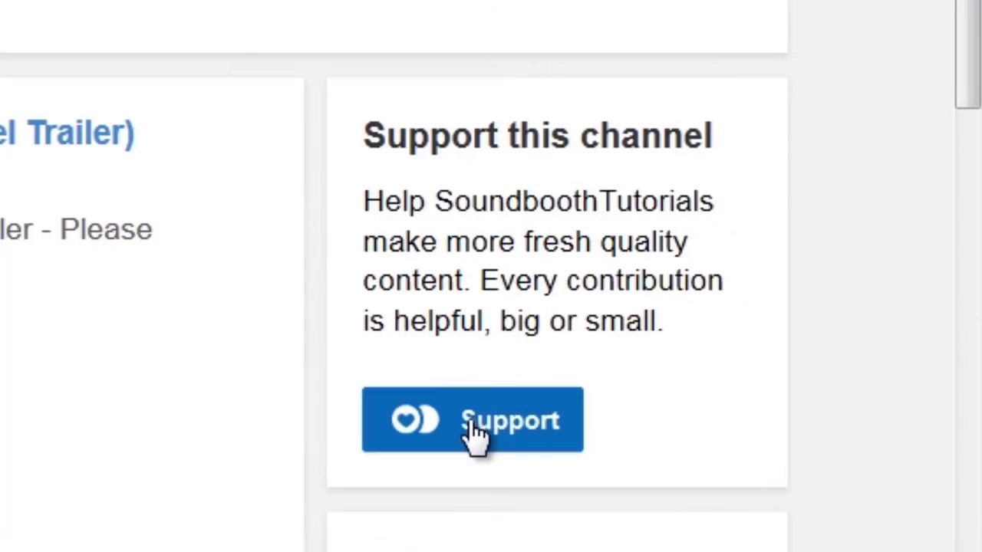
Step: Open the contribution page from the Support button on the channel card
left_click(470, 420)
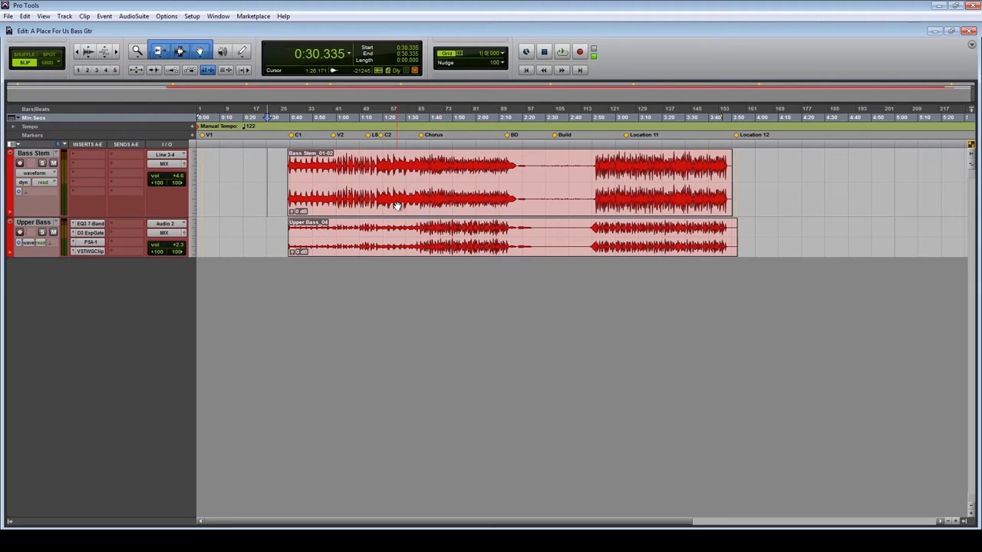
Step: Select Bass Stem and Upper Bass clips in turn, ending with Upper Bass_04 and its track selected
left_click(397, 205)
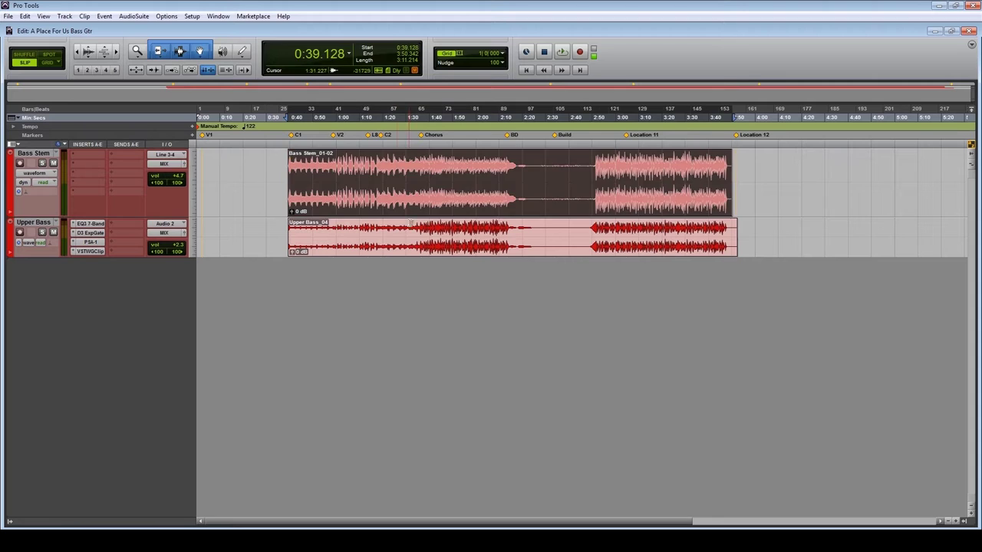
left_click(405, 243)
left_click(413, 201)
left_click(339, 165)
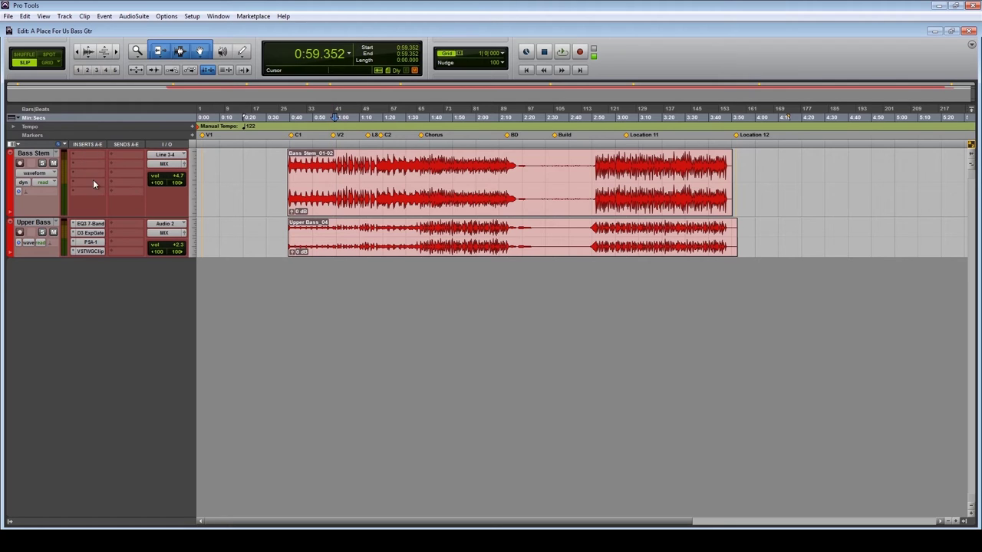
left_click(388, 247)
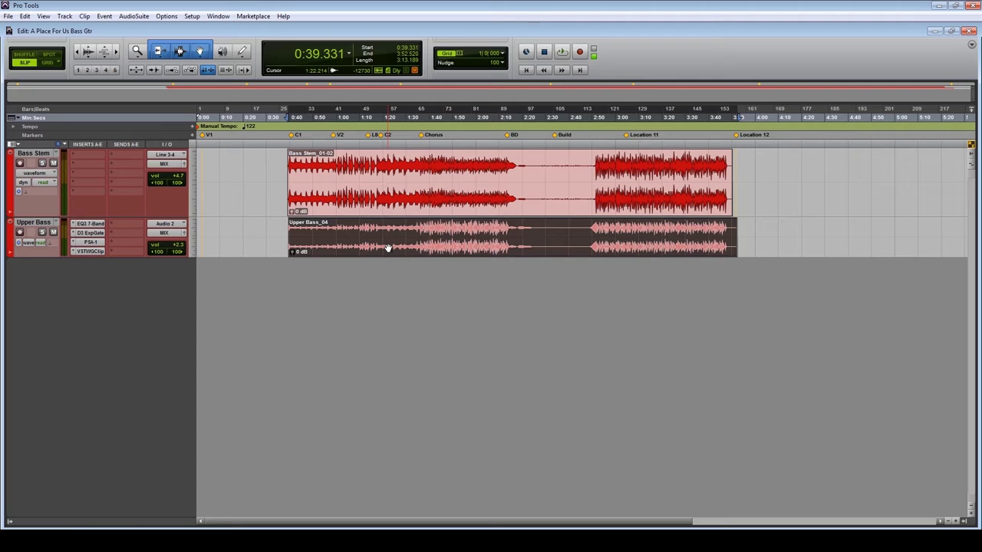
left_click(35, 157)
left_click(34, 223)
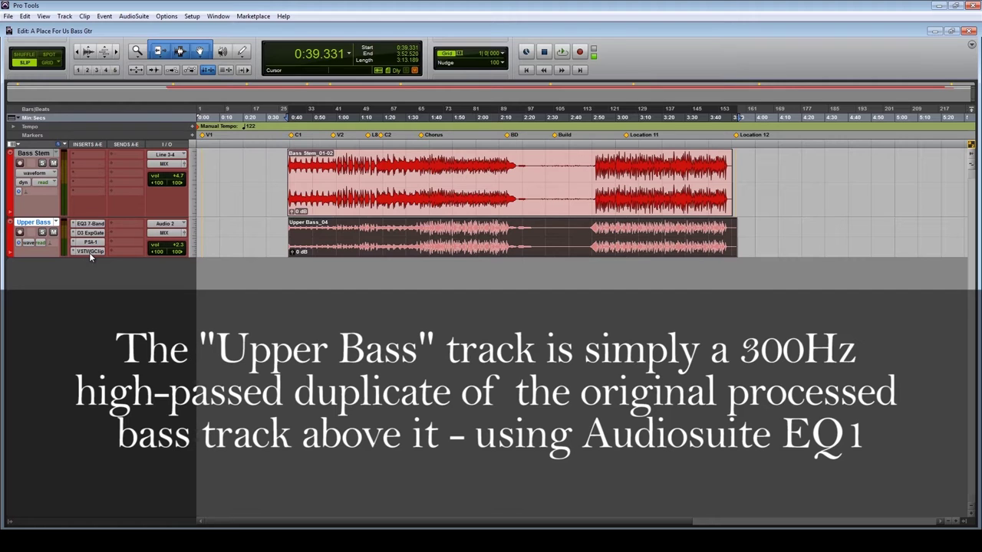
Step: Start playback of both bass tracks from 1:32.765 in Bass Stem
left_click(412, 166)
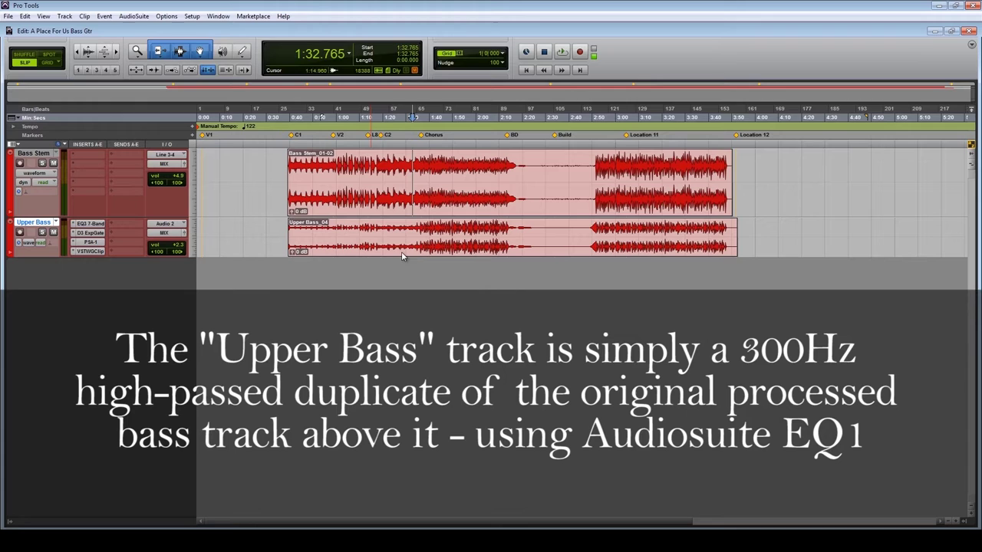
key("space")
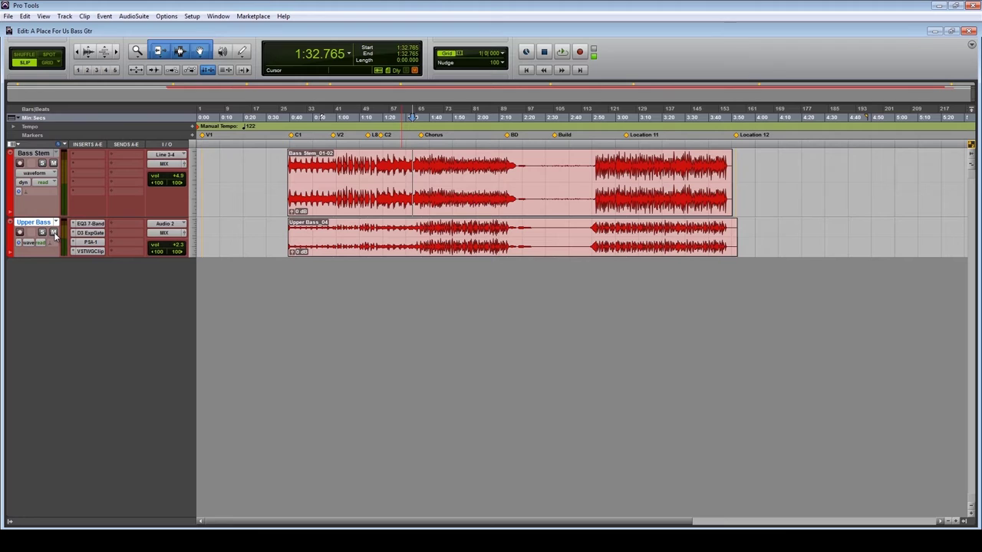
left_click(54, 233)
key("space")
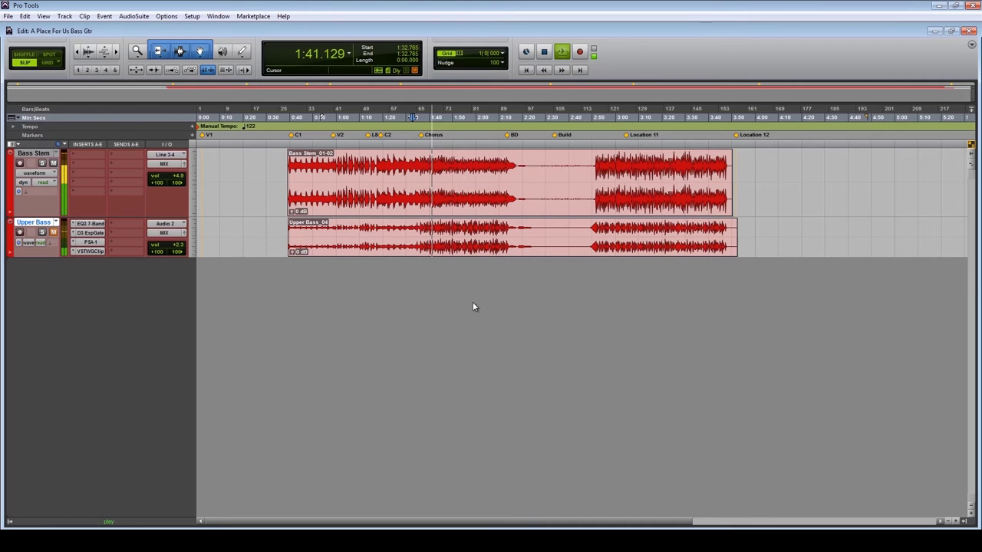
key("space")
left_click(53, 234)
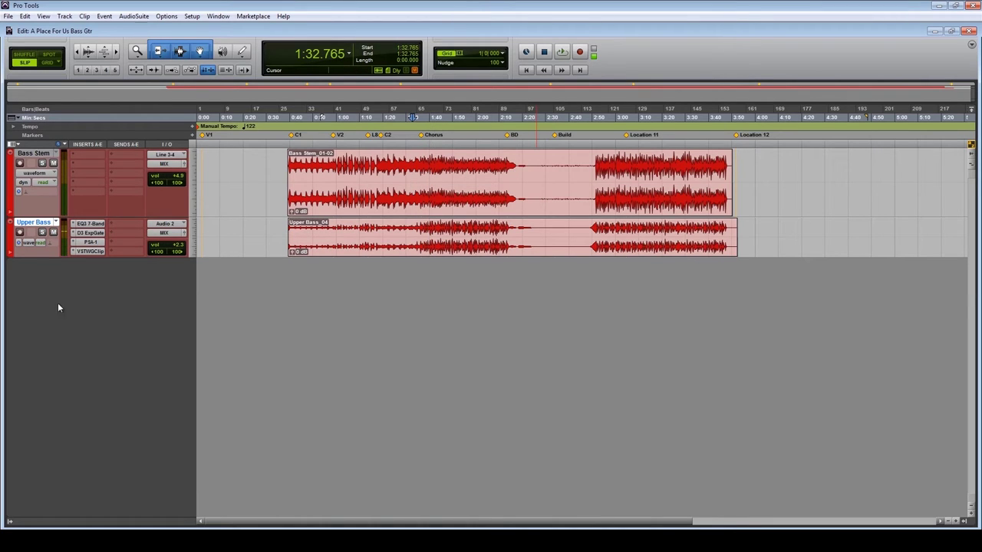
key("space")
Step: Solo Upper Bass and play it alone from 1:30.787, then stop
left_click(414, 228)
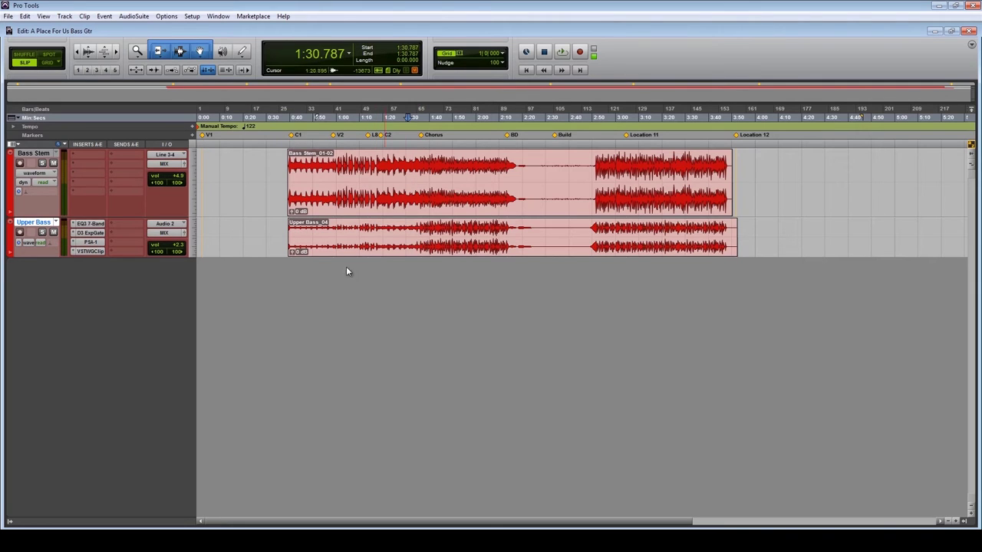
left_click(42, 233)
key("space")
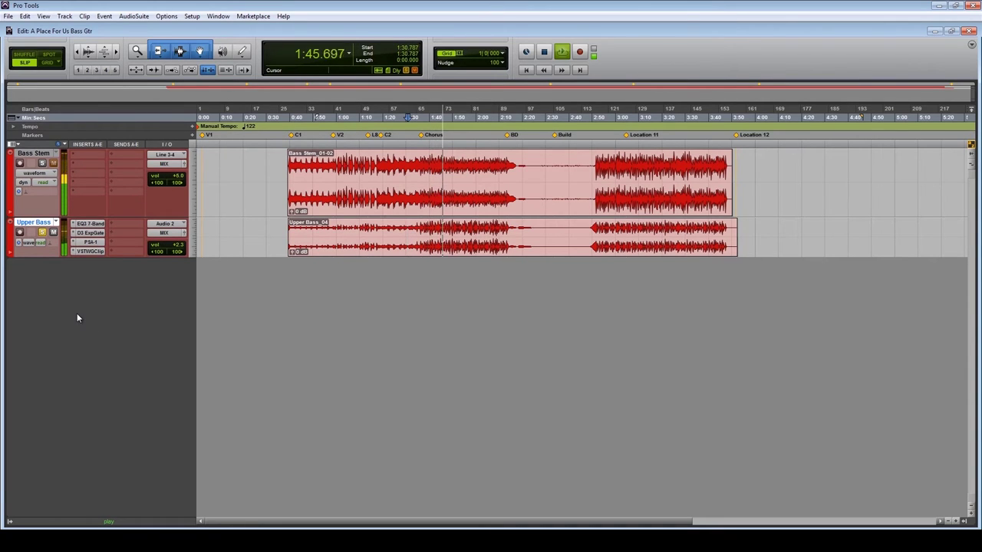
key("space")
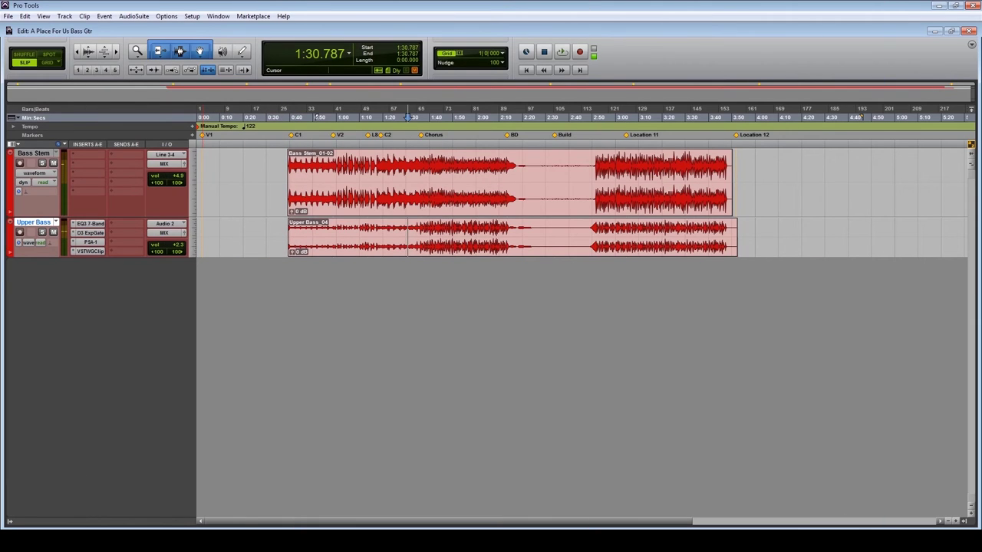
Step: Show the Tracks/Groups list and play the soloed Upper Bass, then stop
left_click(10, 522)
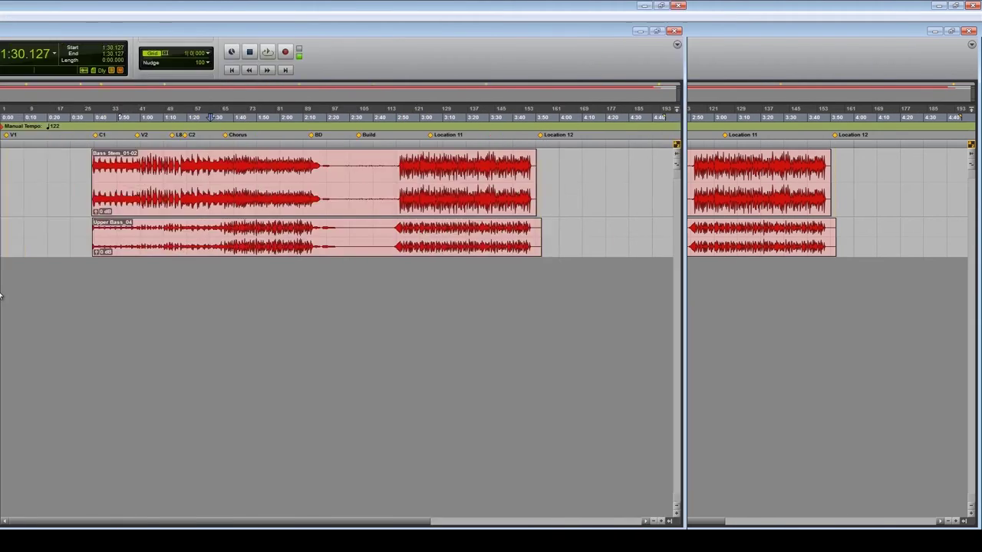
key("space")
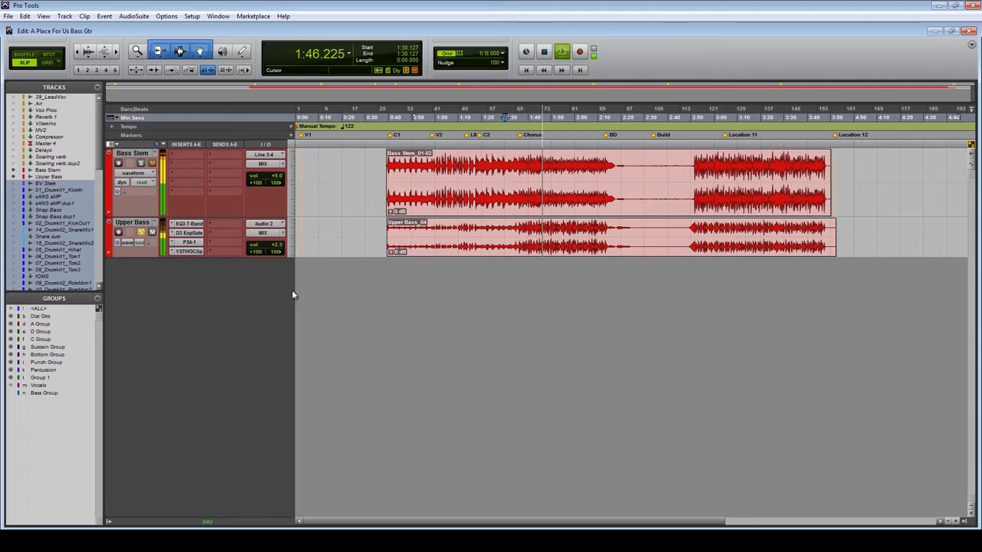
key("space")
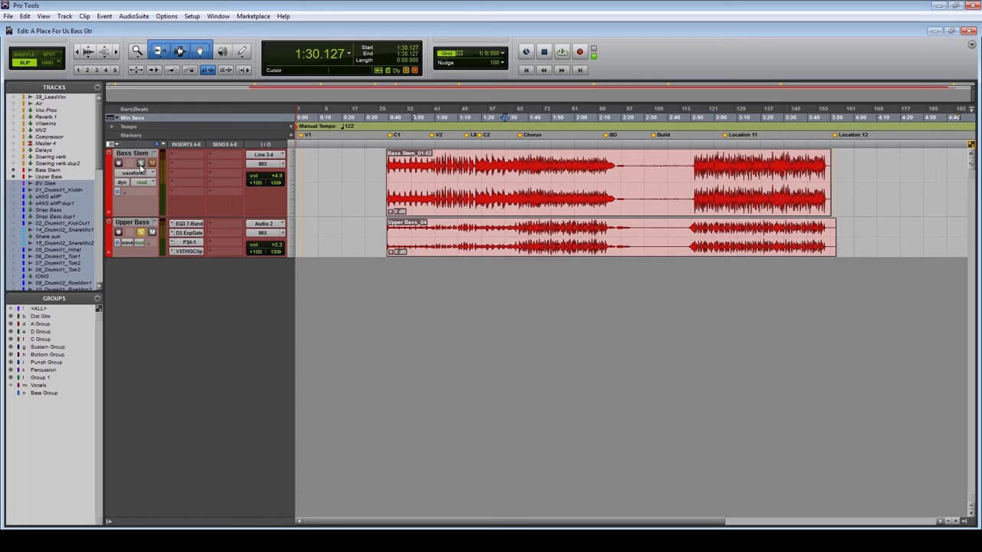
Step: Solo Bass Stem too and play both bass tracks together, then stop
left_click(141, 162)
key("space")
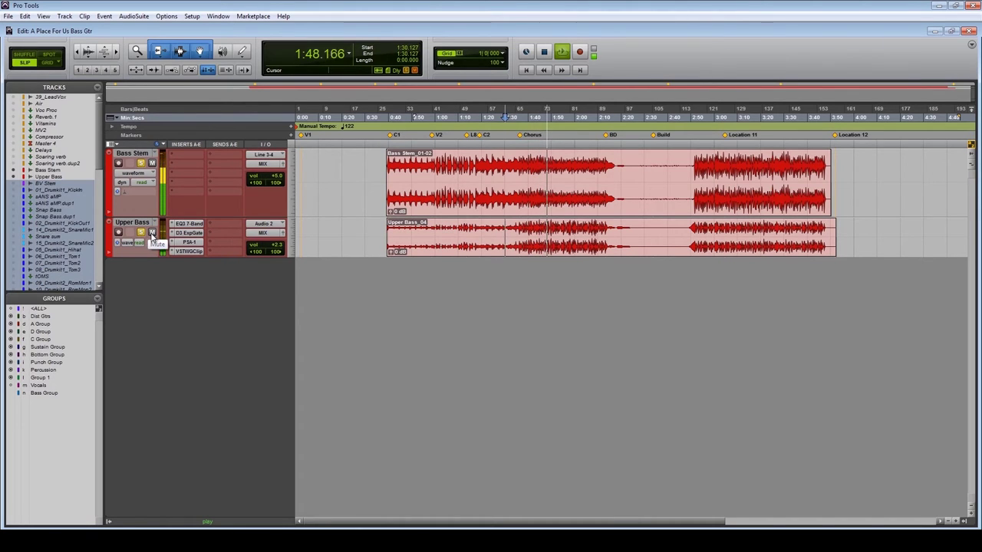
key("space")
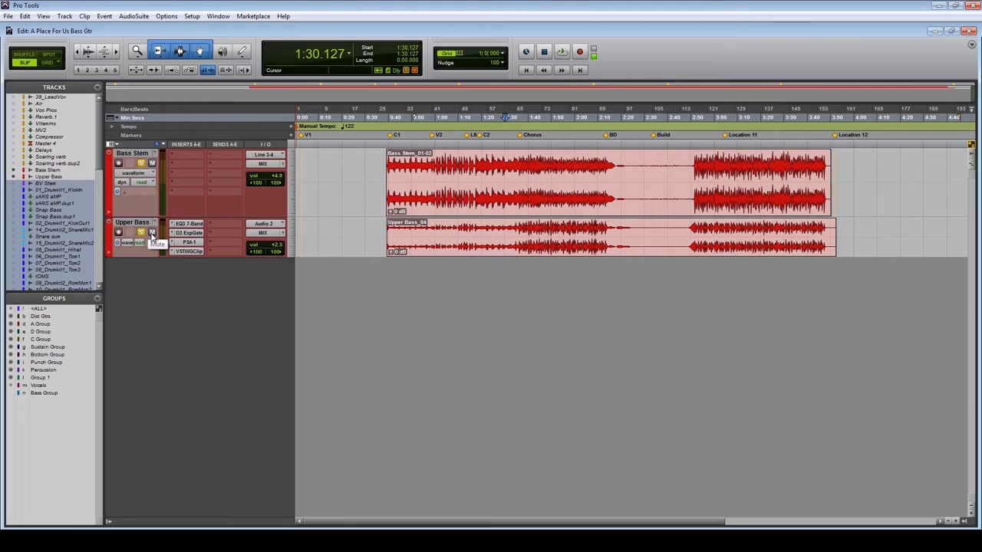
Step: Open Upper Bass's EQ3 7-Band plug-in, lower its window, and play to hear it
left_click(192, 250, "ctrl")
left_click(190, 242, "ctrl")
left_click(189, 233, "ctrl")
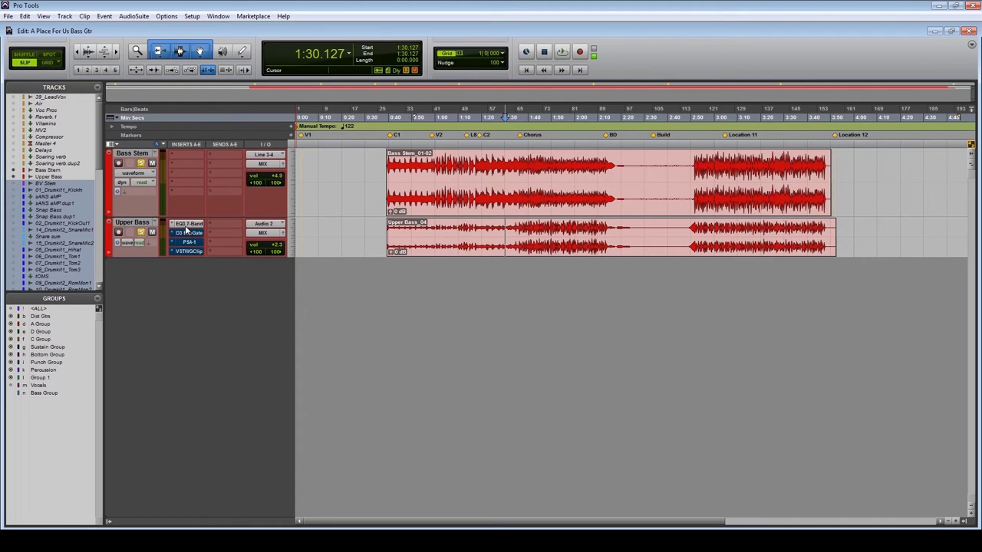
left_click(184, 226)
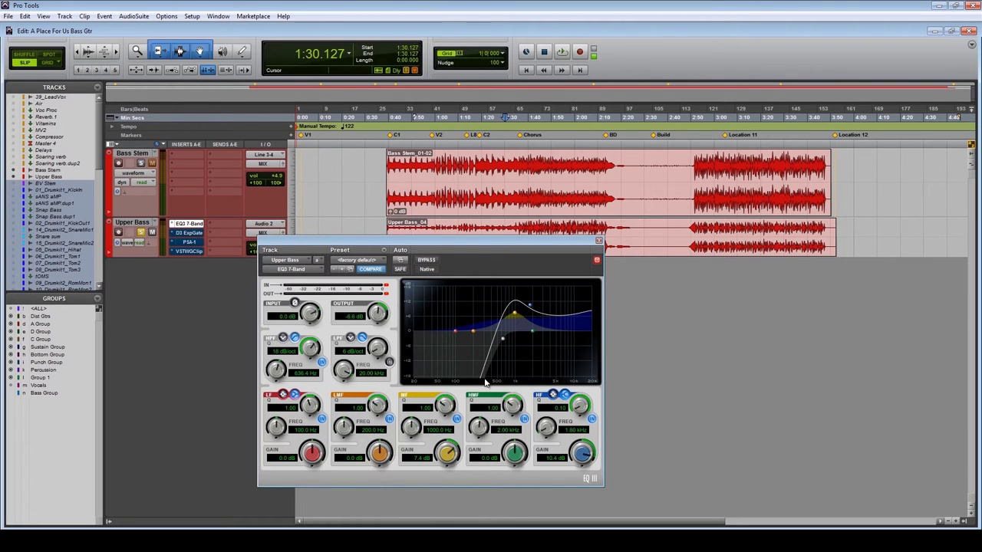
left_click_drag(502, 252, 512, 277)
key("space")
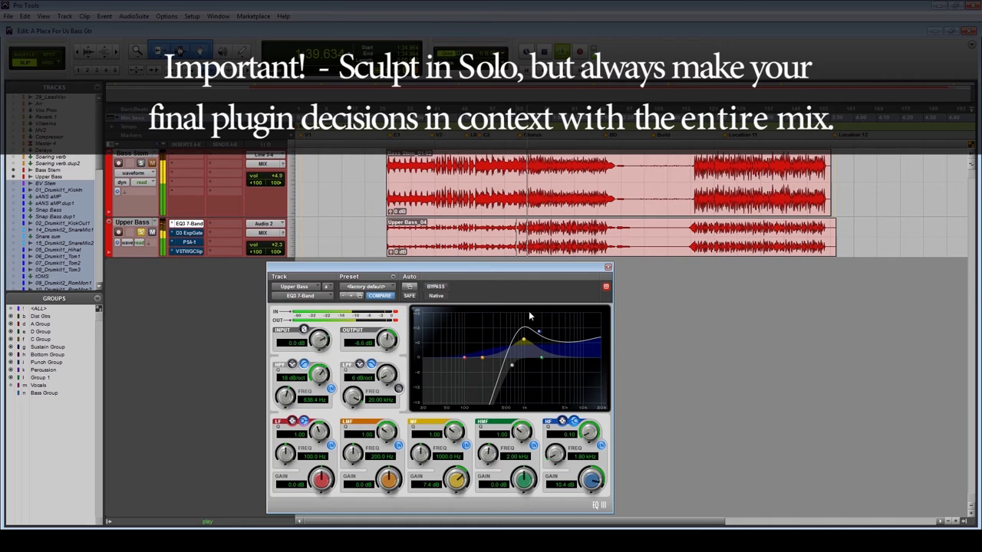
Step: Stop, close EQ3, and play Upper Bass with the D3 ExpGate taken out of bypass
key("space")
left_click(607, 269)
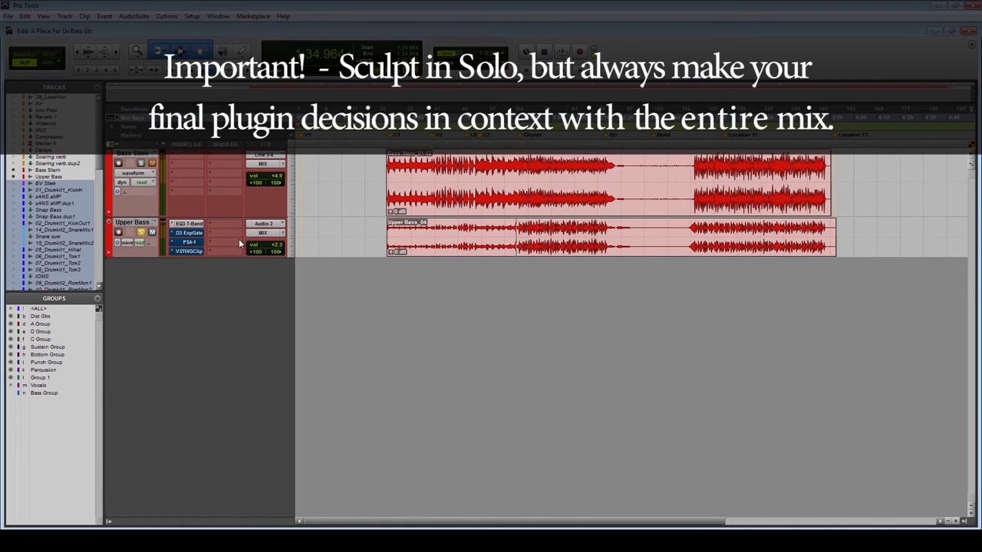
left_click(191, 234)
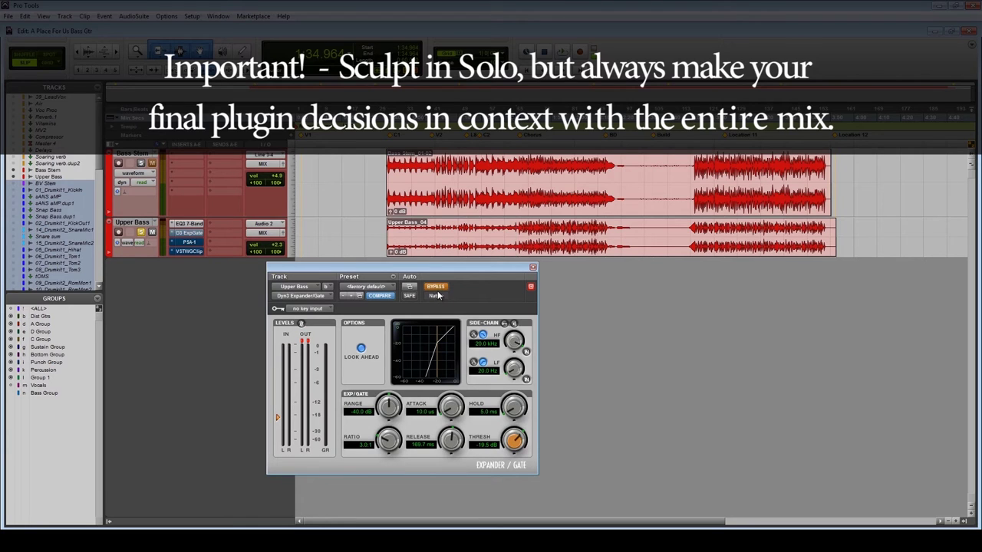
left_click(436, 287)
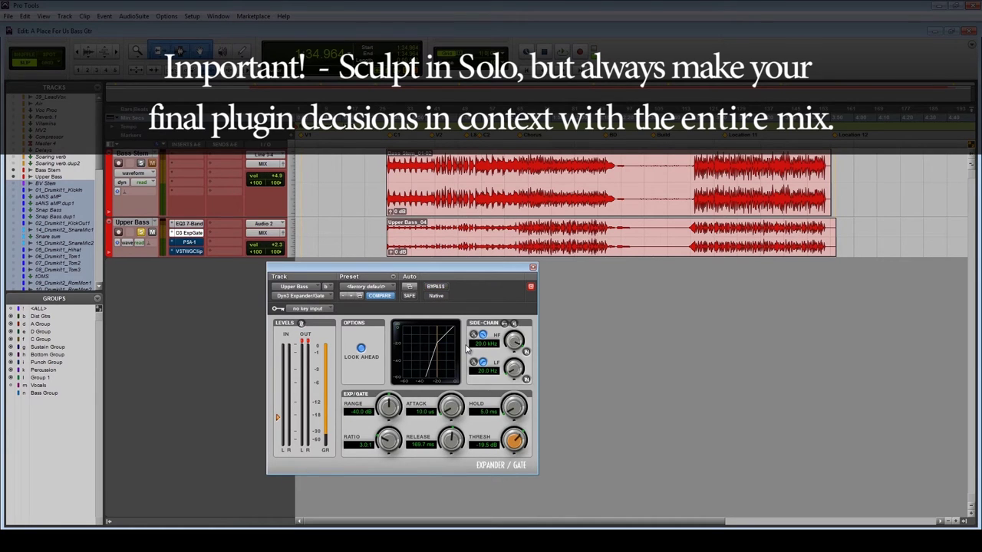
key("space")
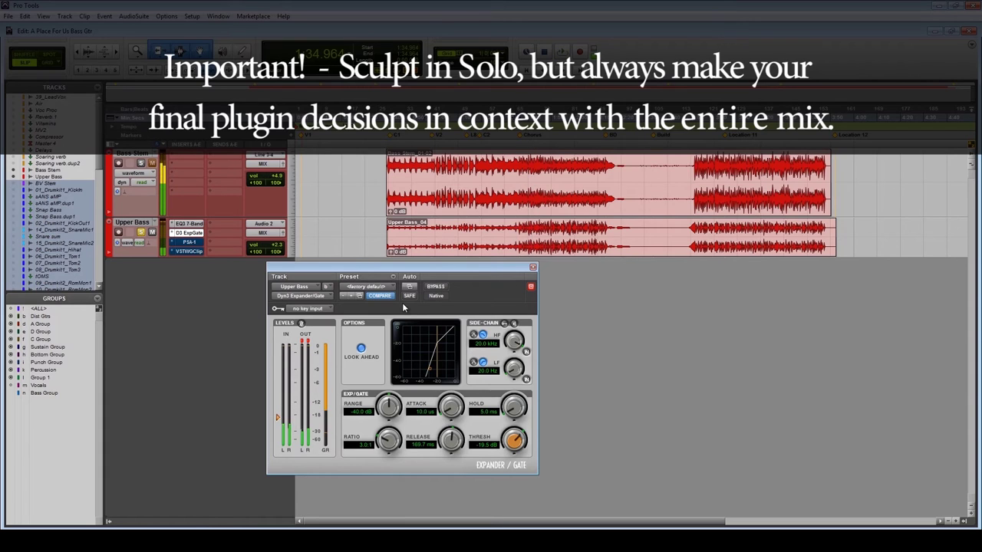
Step: Compare the gate bypassed, re-enable it, stop playback and close its window
left_click(433, 287)
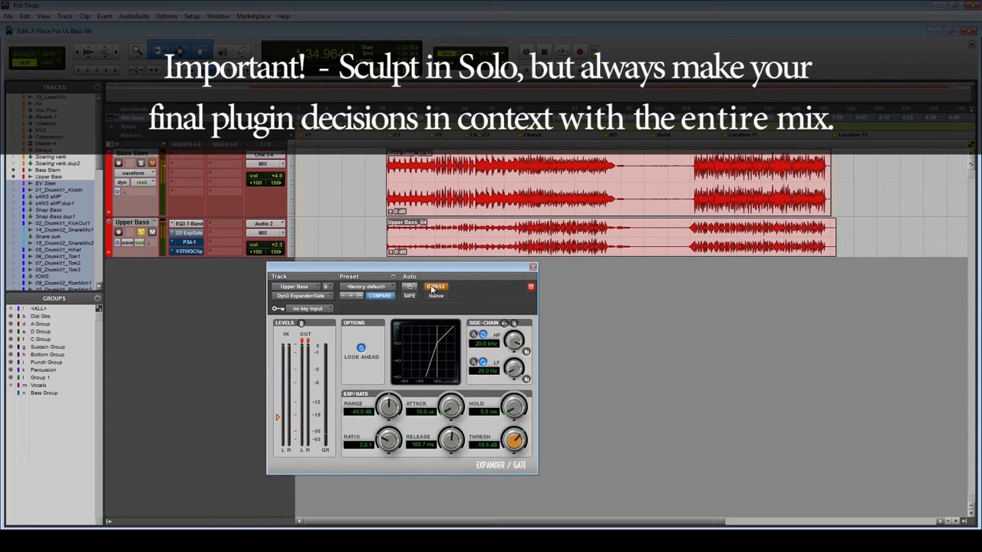
key("space")
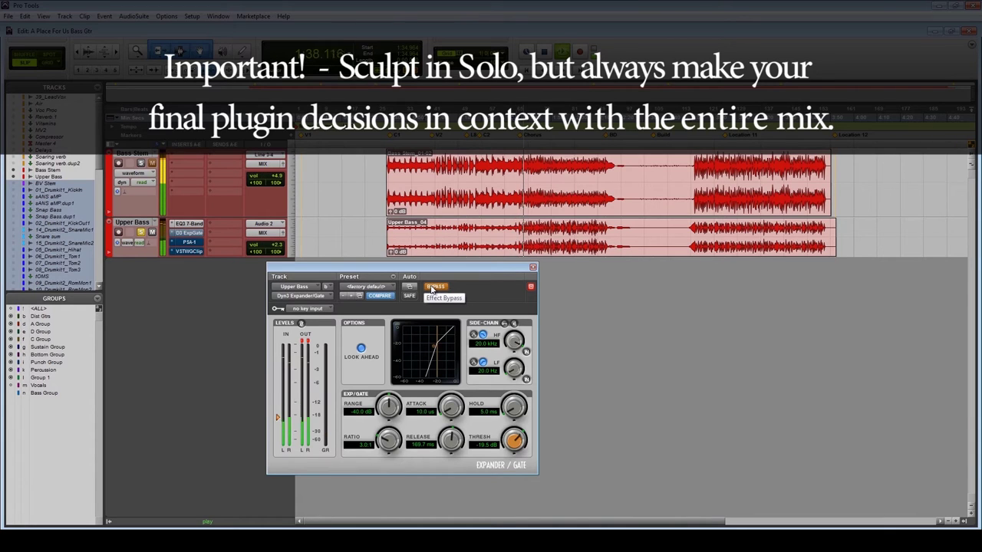
left_click(434, 287)
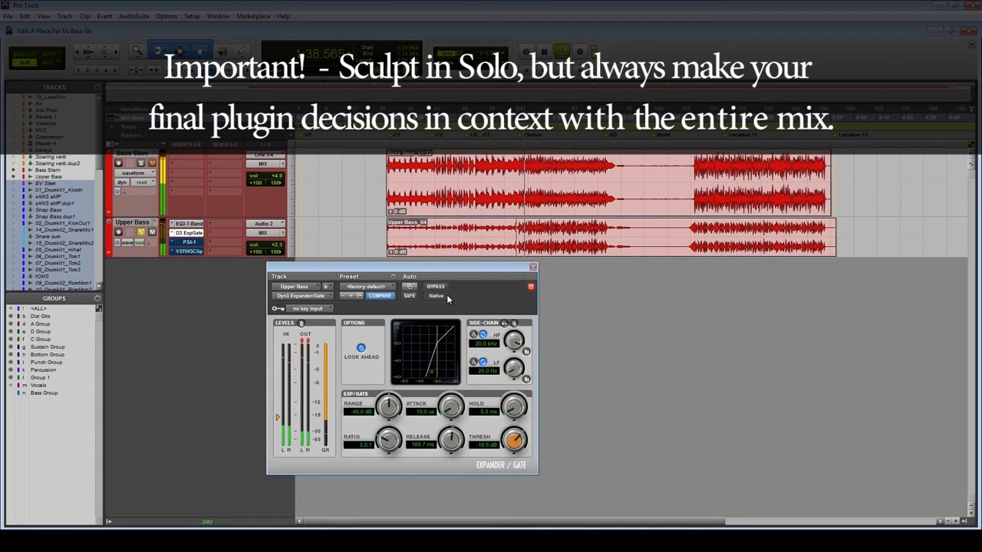
key("space")
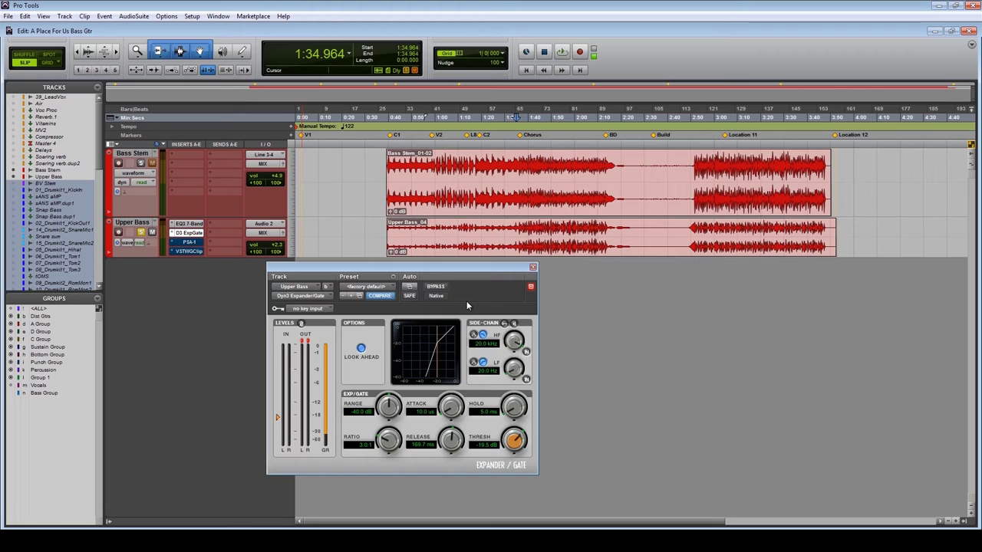
key("ctrl+w")
Step: Audition Upper Bass with SansAmp PSA-1 on and bypassed, leaving it enabled and closed
left_click(189, 242)
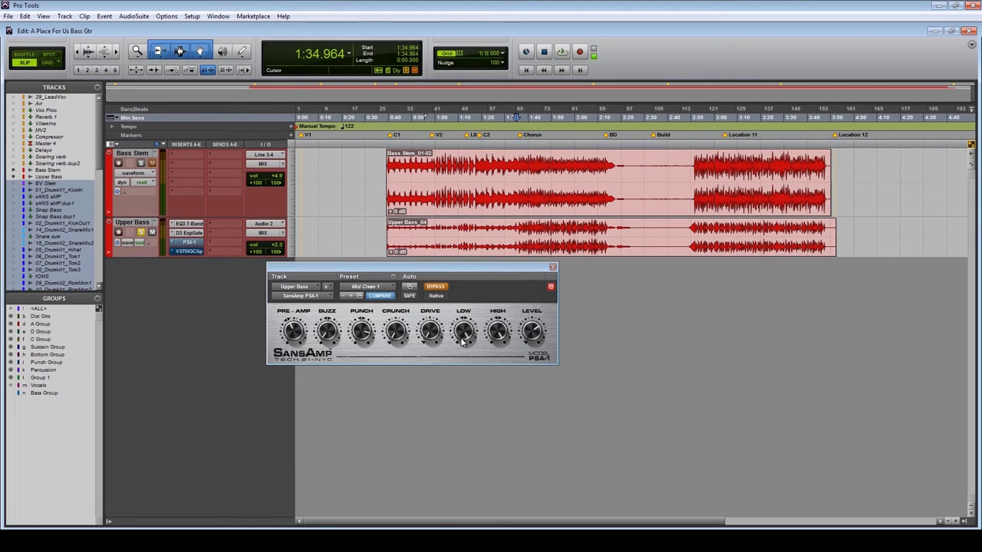
left_click(439, 289)
key("space")
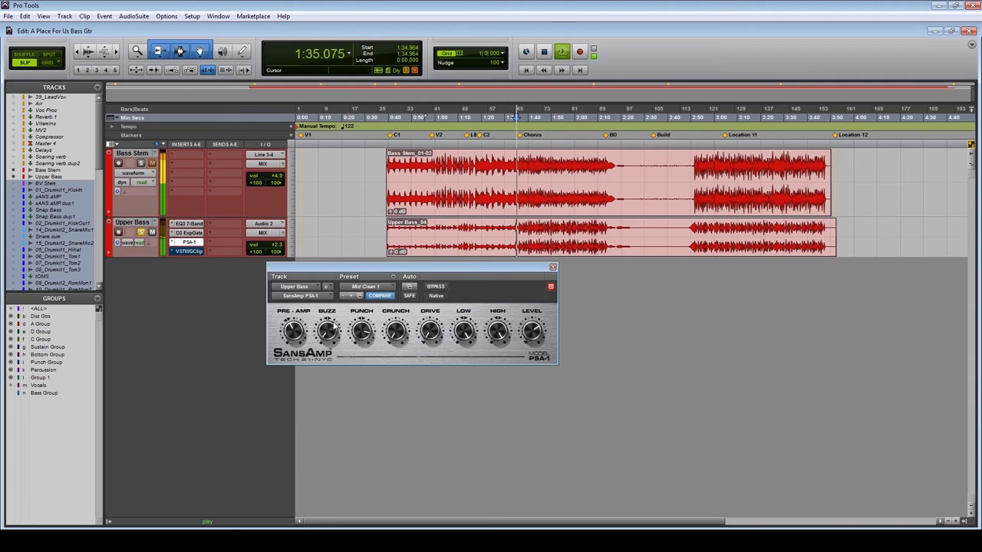
left_click(187, 242, "ctrl")
left_click(184, 242, "ctrl")
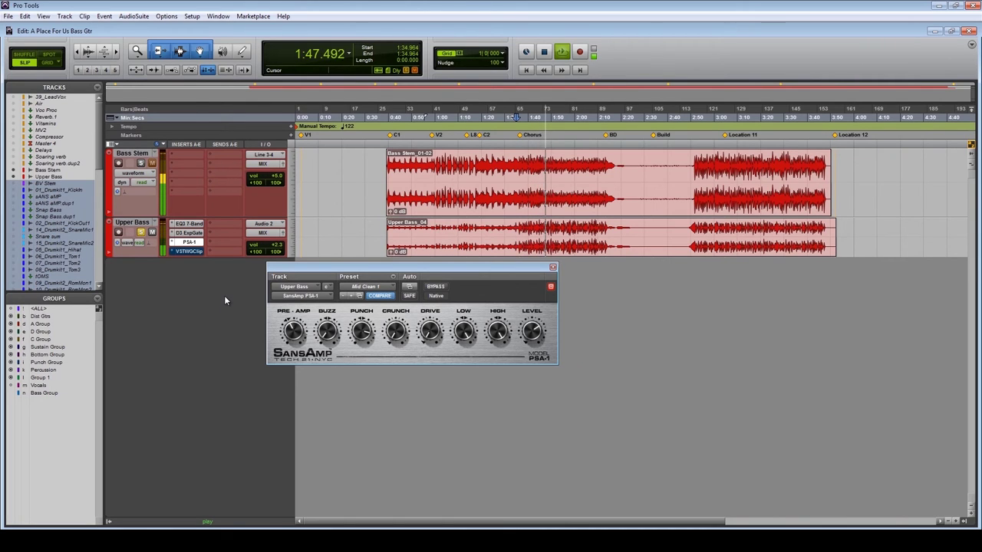
key("space")
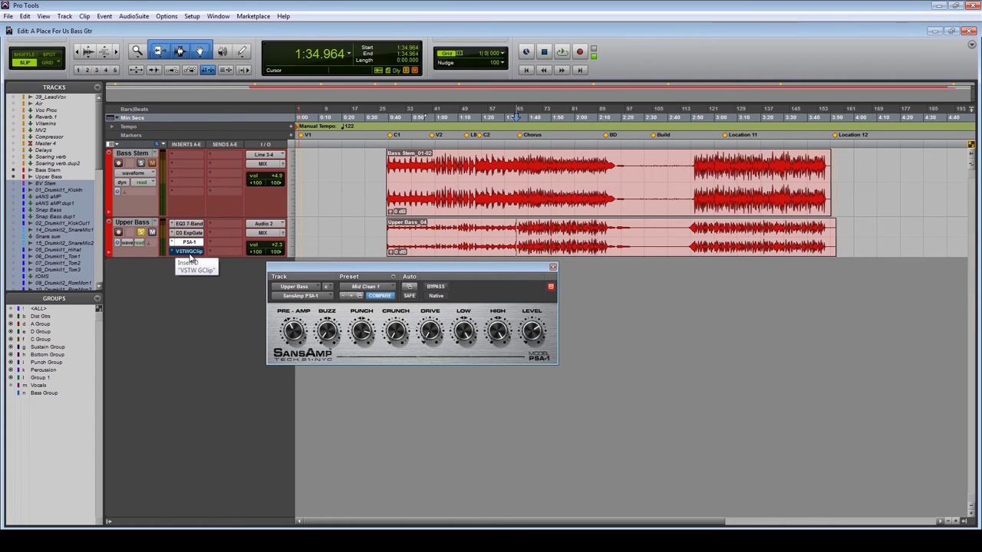
left_click(553, 267)
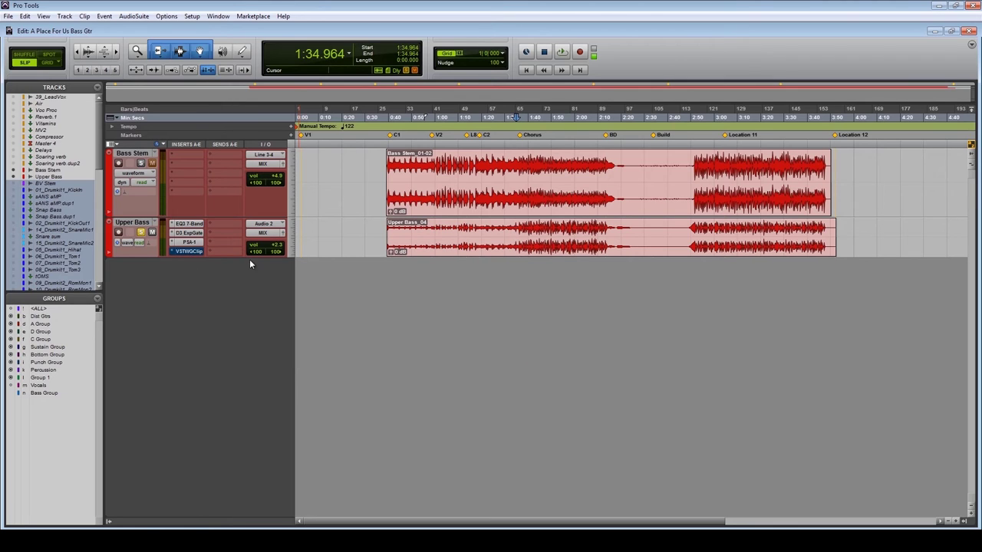
Step: Open GClip on Upper Bass, adjust its Softness, enable it and start playback
left_click(189, 253)
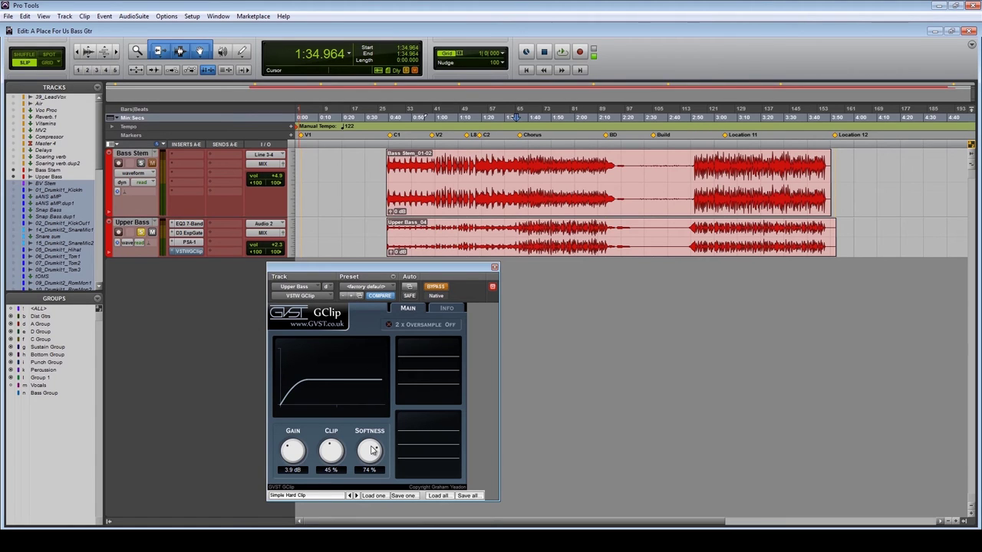
left_click_drag(371, 456, 376, 398)
left_click(434, 288)
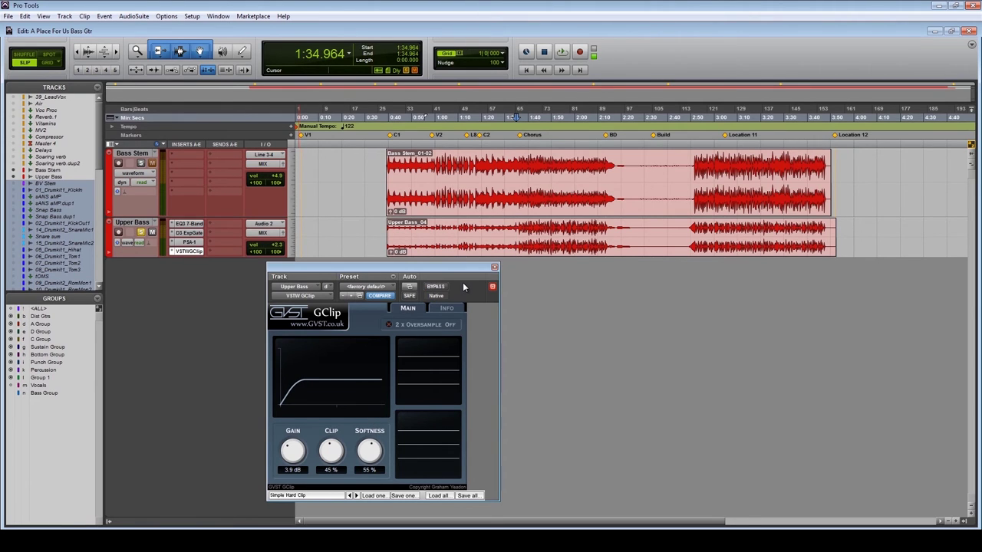
key("space")
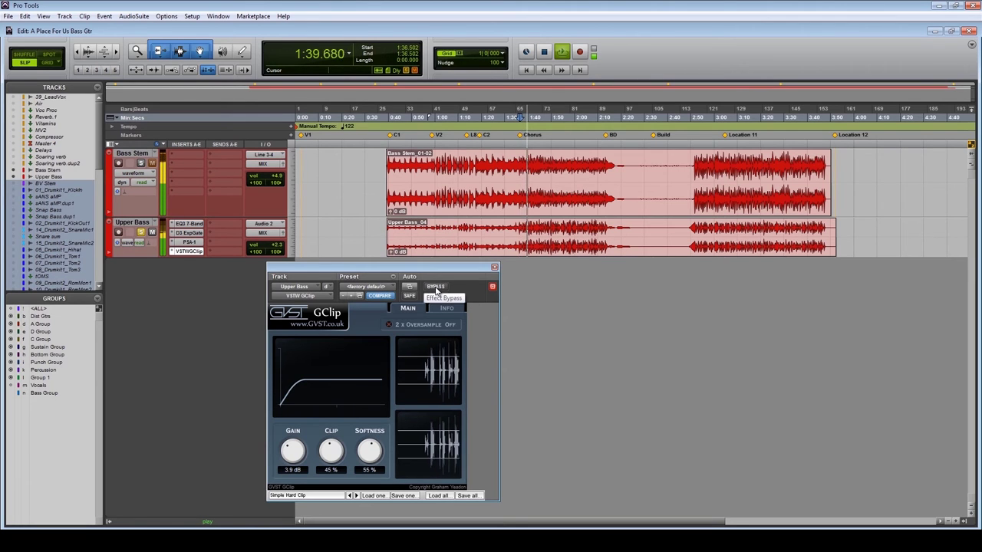
Step: Compare GClip bypassed and active, raise Softness to 68%, leave it on and stop
left_click(436, 287)
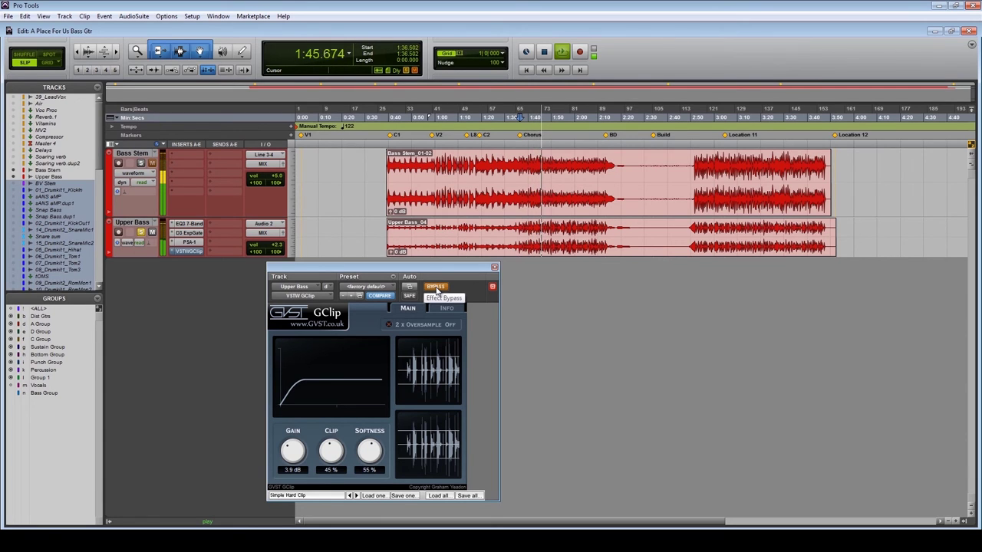
left_click(436, 287)
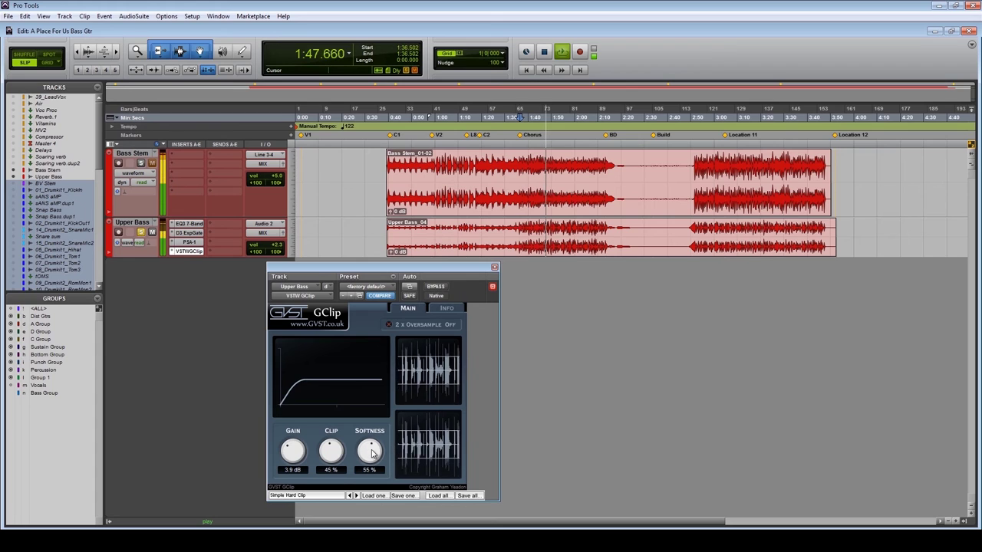
left_click_drag(371, 454, 374, 445)
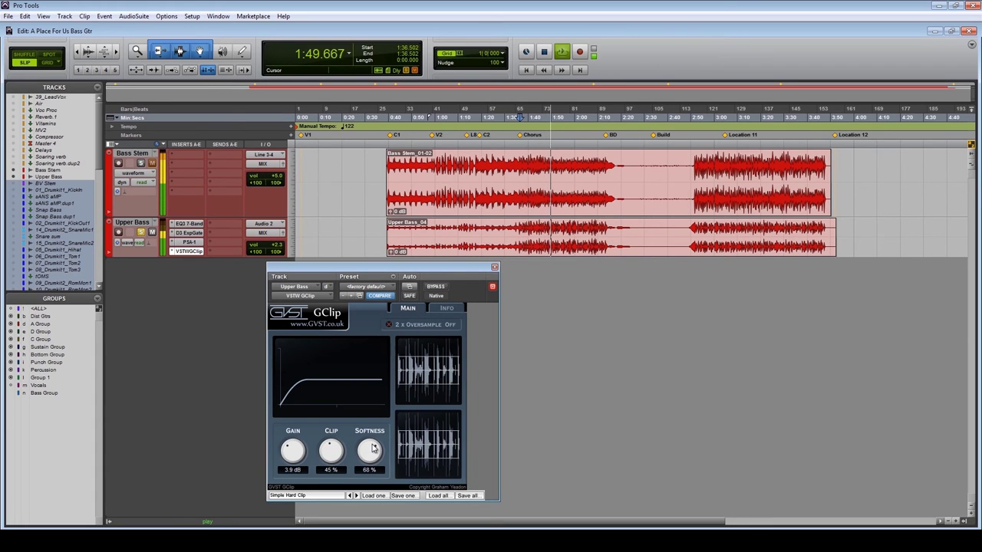
left_click(435, 287)
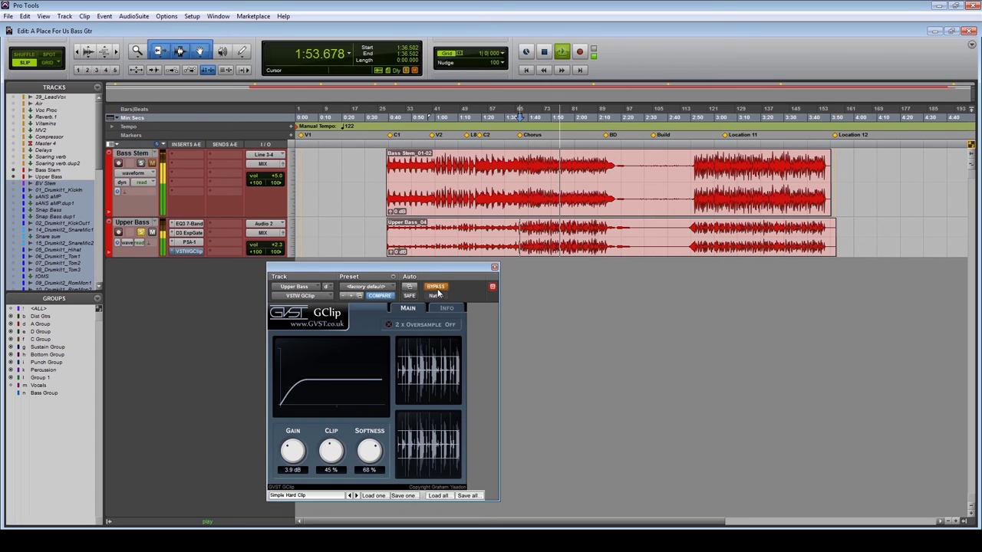
left_click(435, 287)
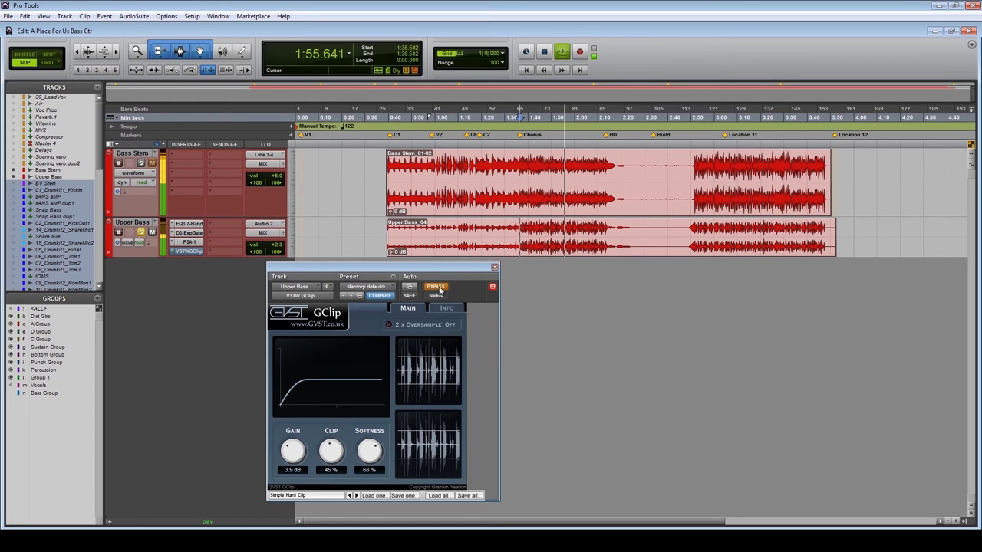
key("space")
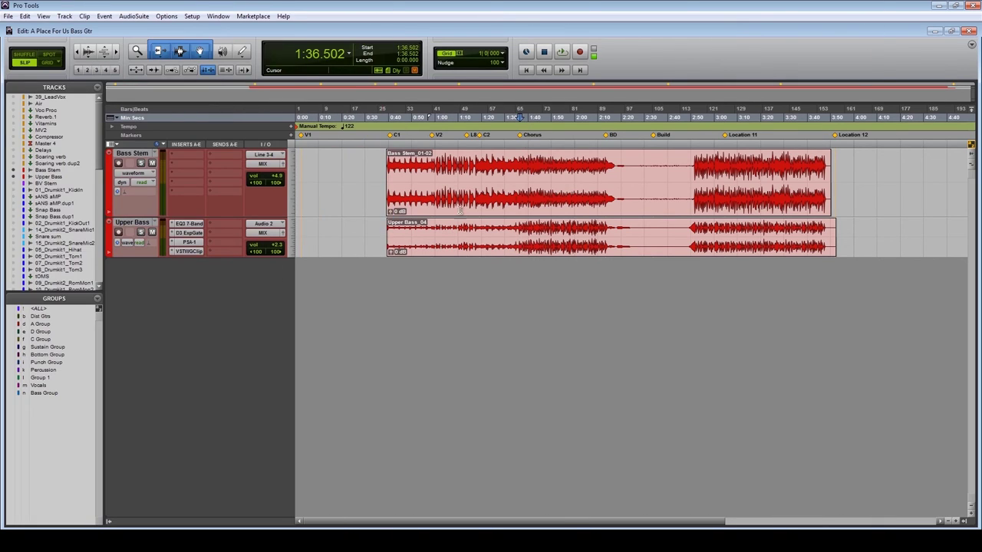
Step: Play the full mix from 2:45.527 to hear Upper Bass in context
left_click(511, 231)
left_click(681, 184)
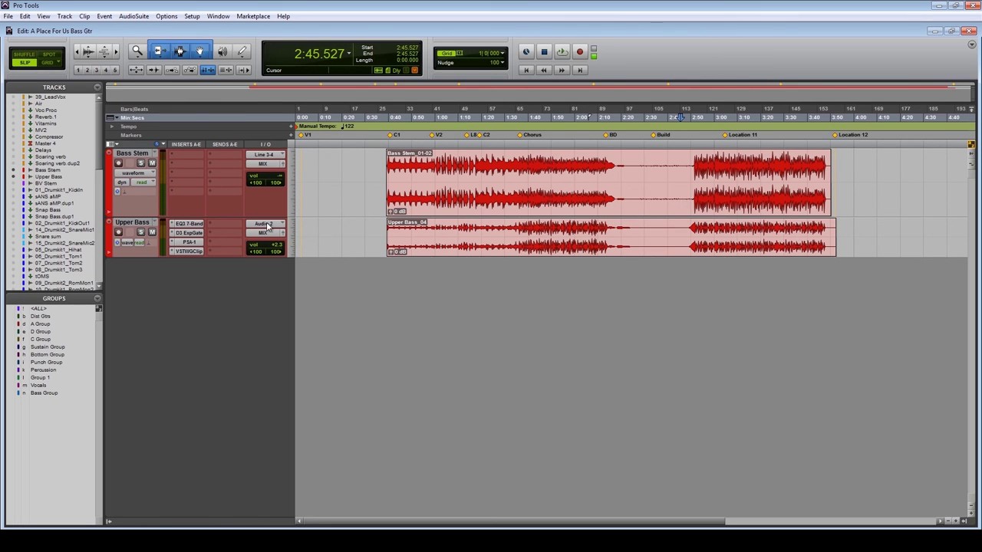
key("space")
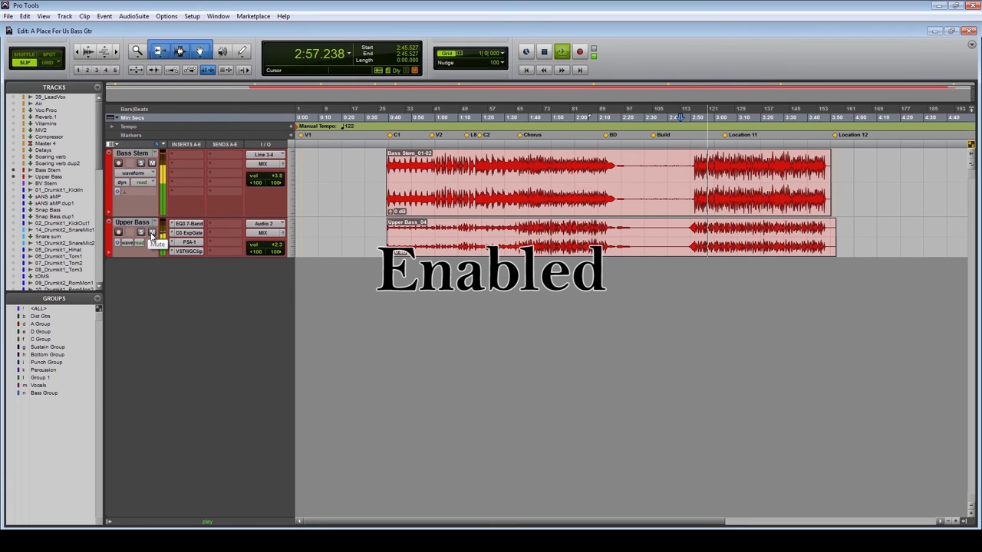
Step: A/B the mix by muting and unmuting Upper Bass, set its volume to +3.4 dB, then mute it again
left_click(153, 235)
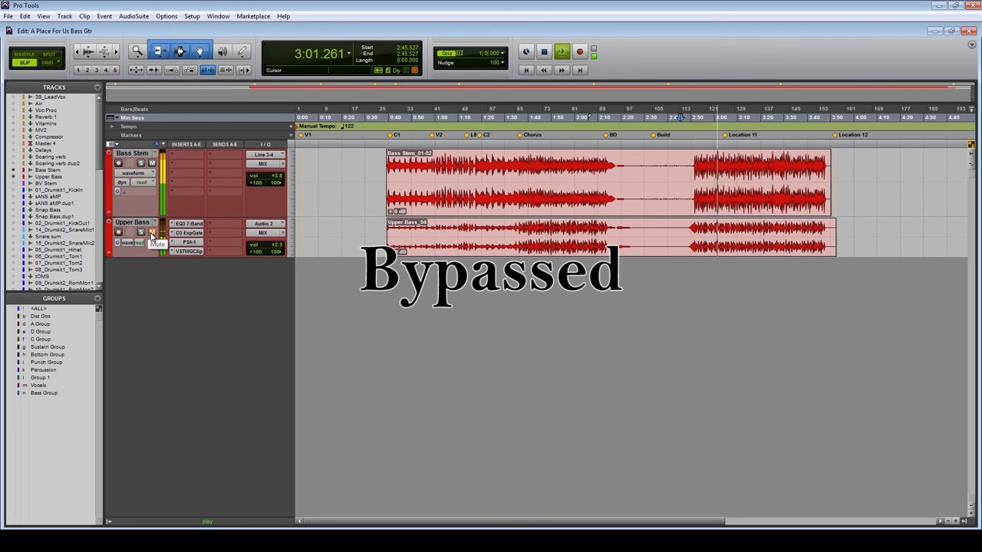
left_click(153, 236)
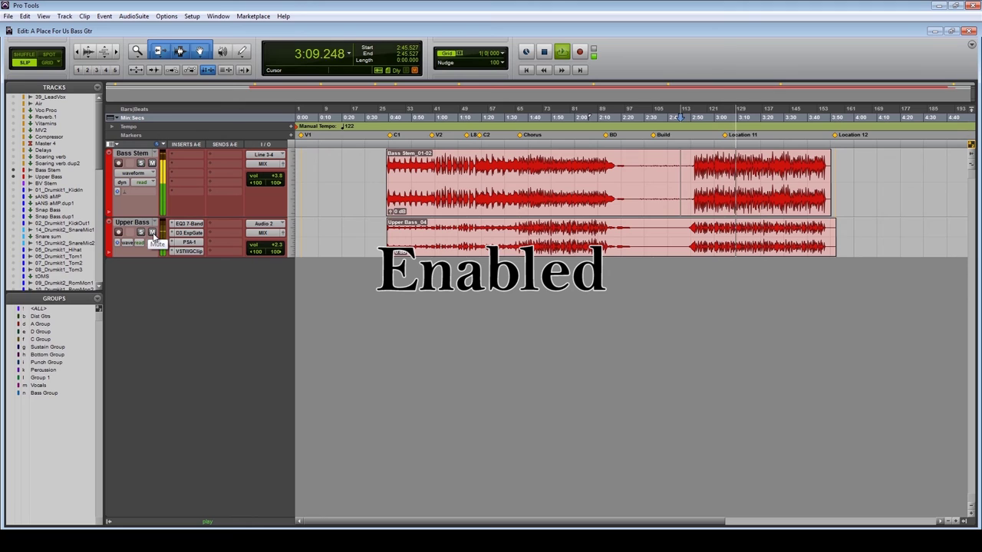
left_click(275, 247)
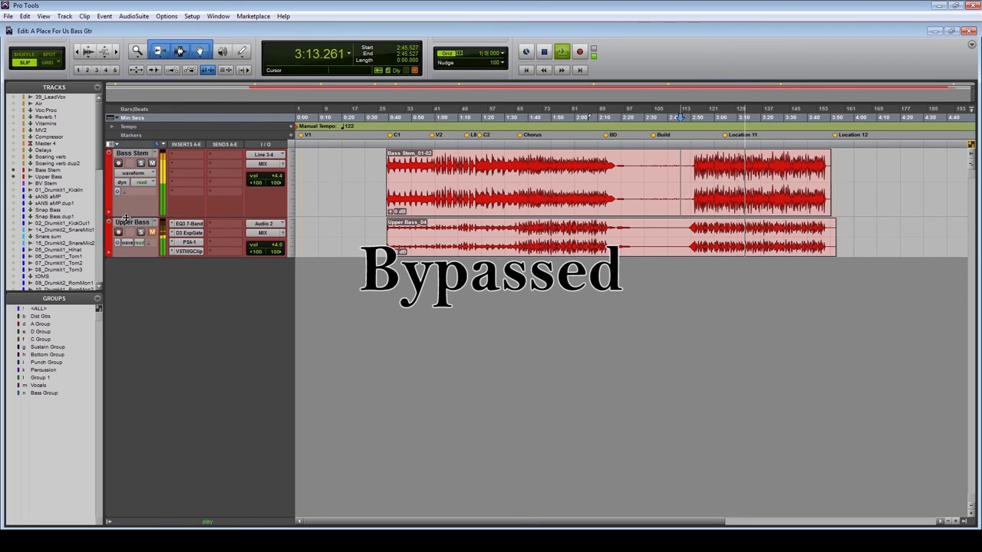
left_click(277, 246)
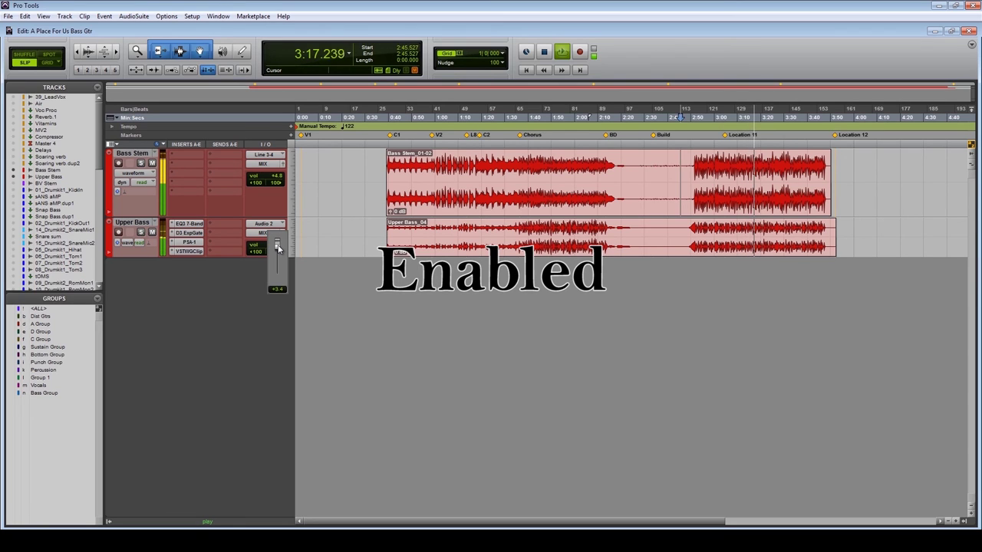
left_click(153, 232)
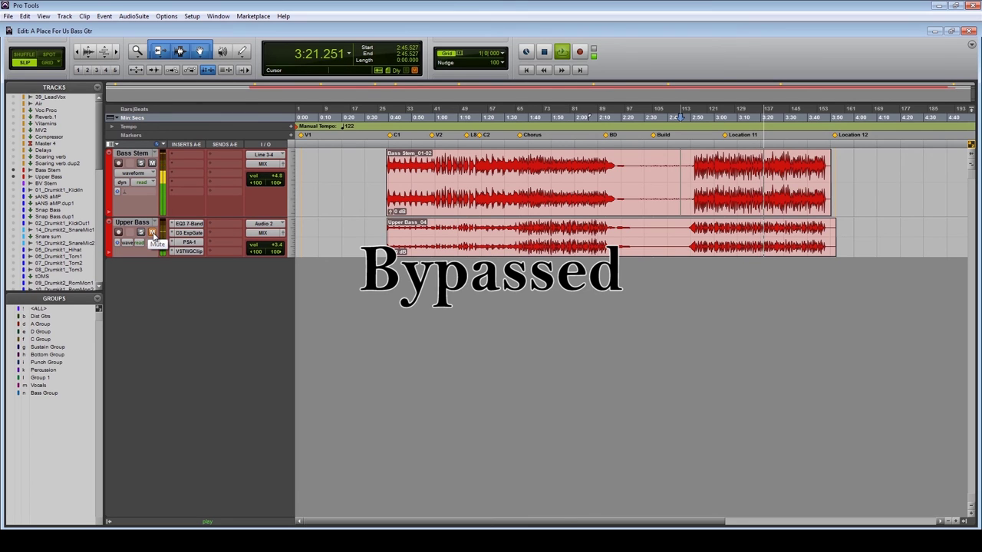